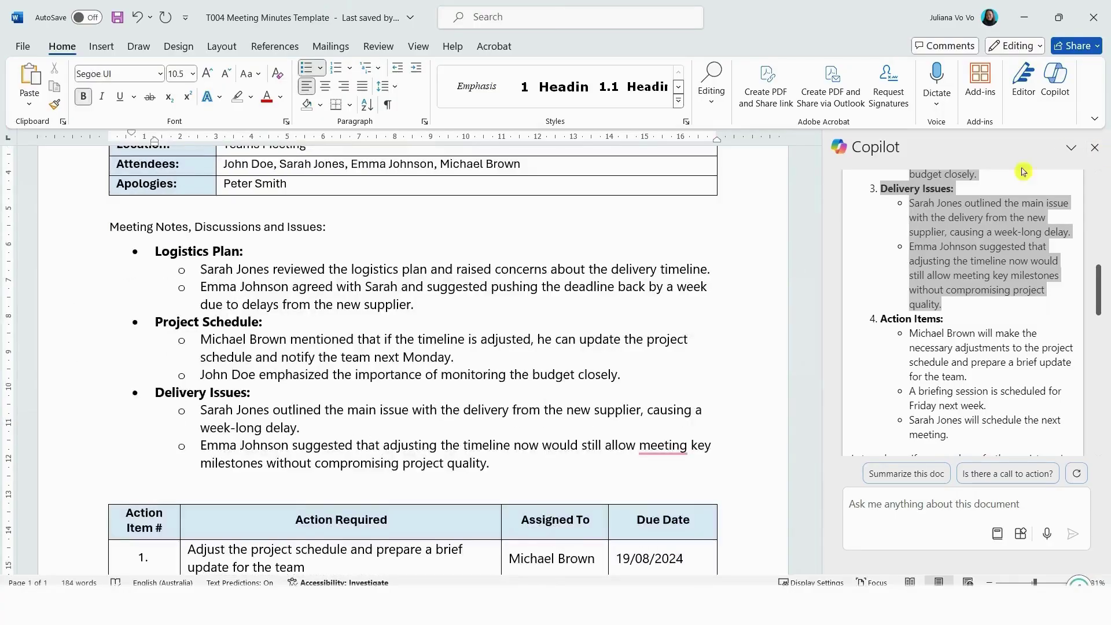
# Step: Set the meeting notes and action-item table text to Aptos (Body)
pyautogui.moveTo(489, 463); pyautogui.dragTo(110, 226)
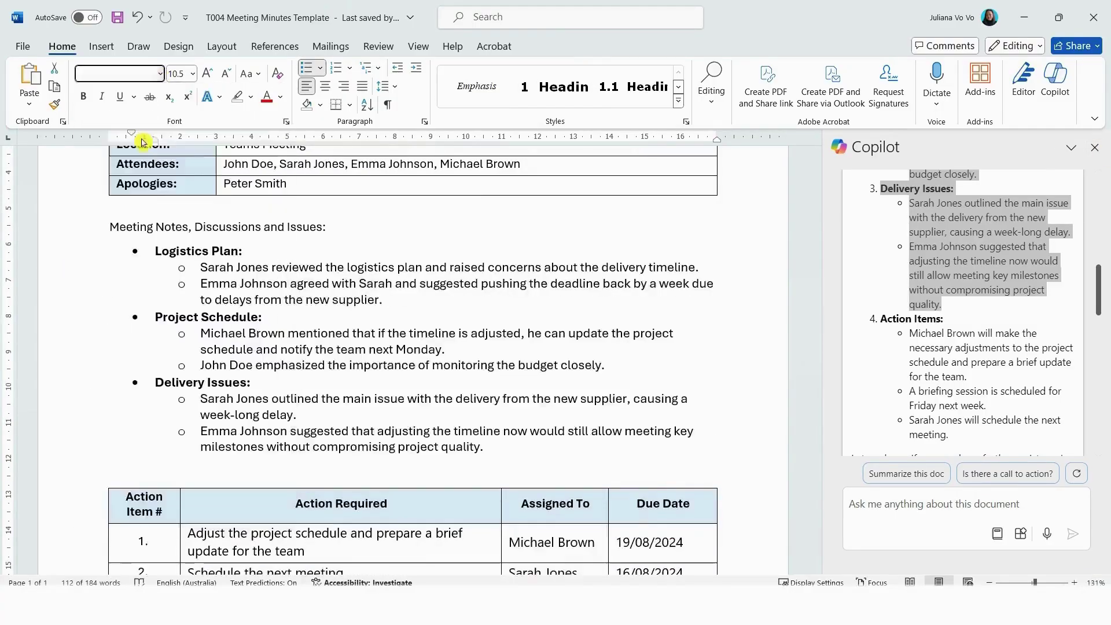
pyautogui.scroll(-3, 405, 347)
pyautogui.moveTo(665, 359); pyautogui.dragTo(197, 387)
pyautogui.click(161, 73)
pyautogui.click(110, 134)
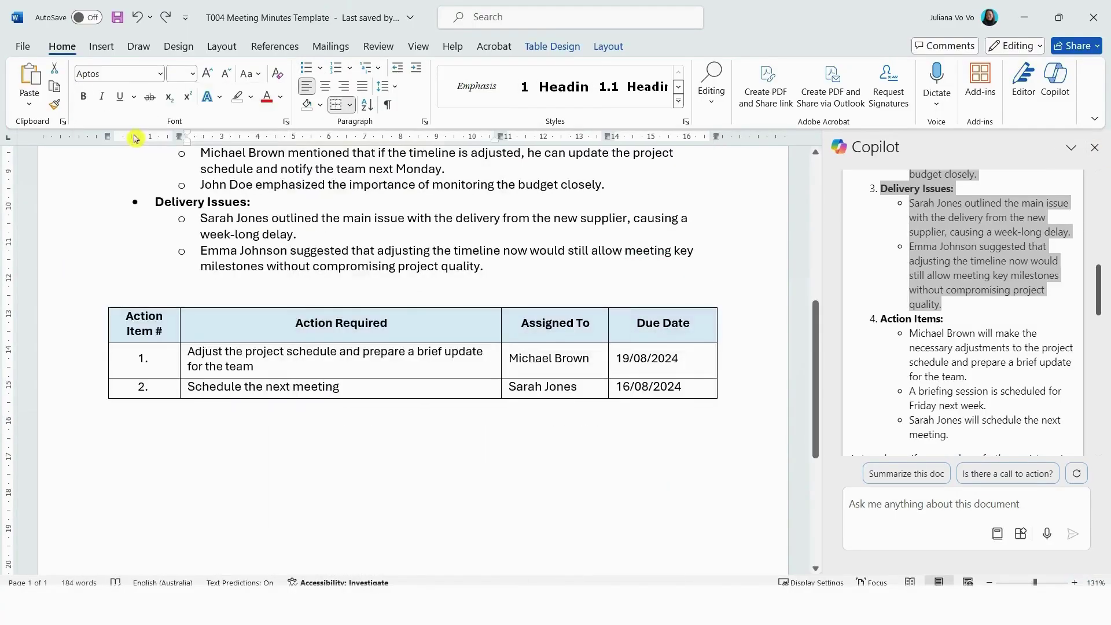
pyautogui.click(514, 500)
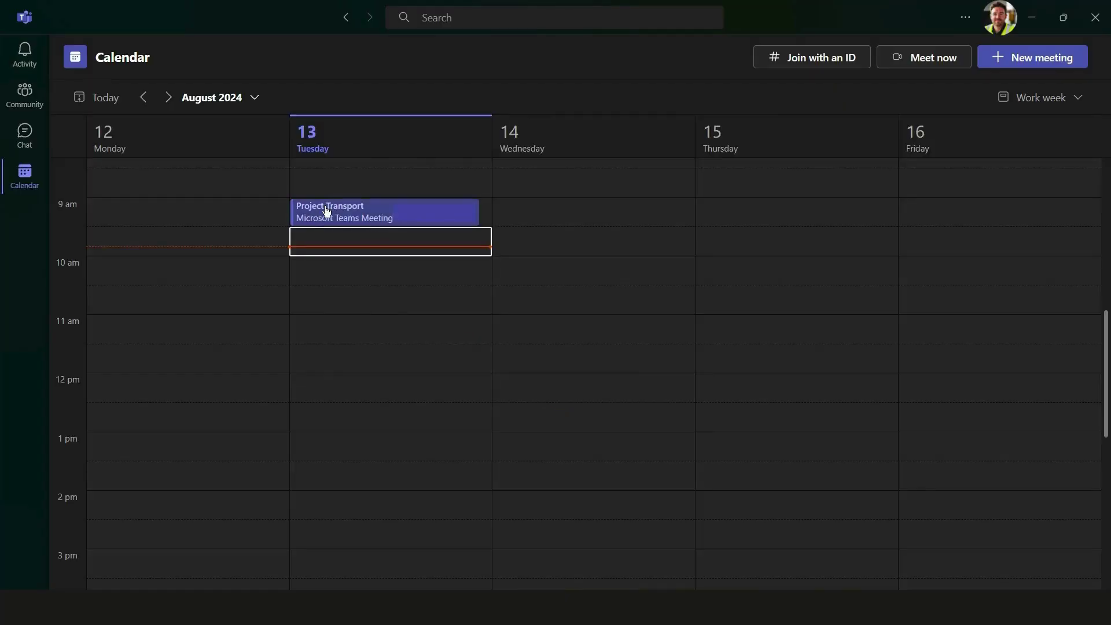
# Step: Open the Project Transport calendar event and join the meeting
pyautogui.click(326, 211)
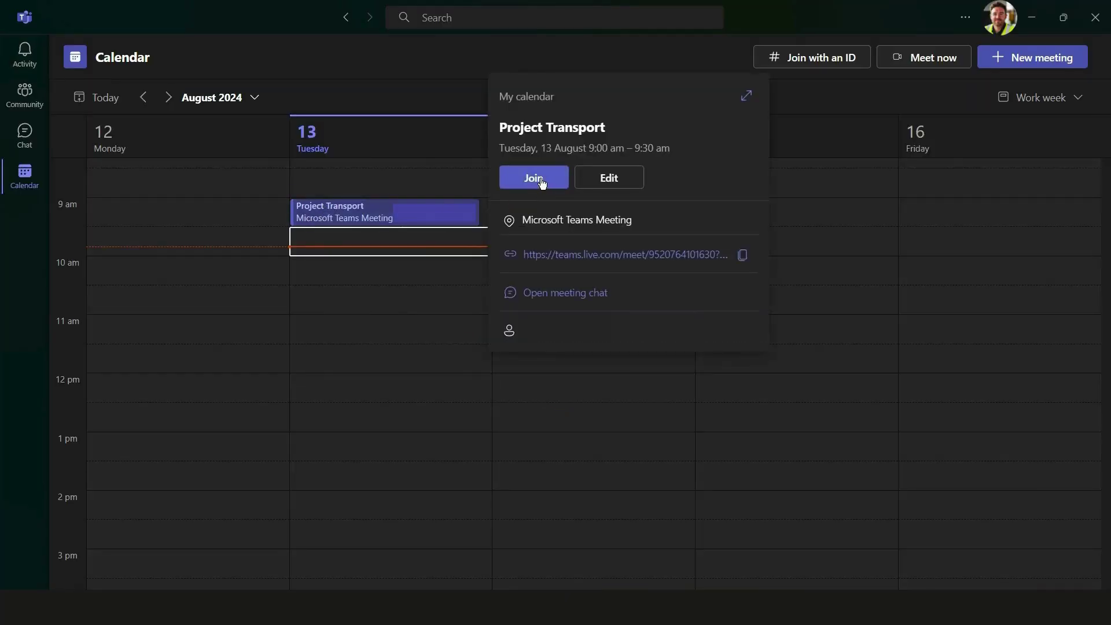
pyautogui.click(380, 236)
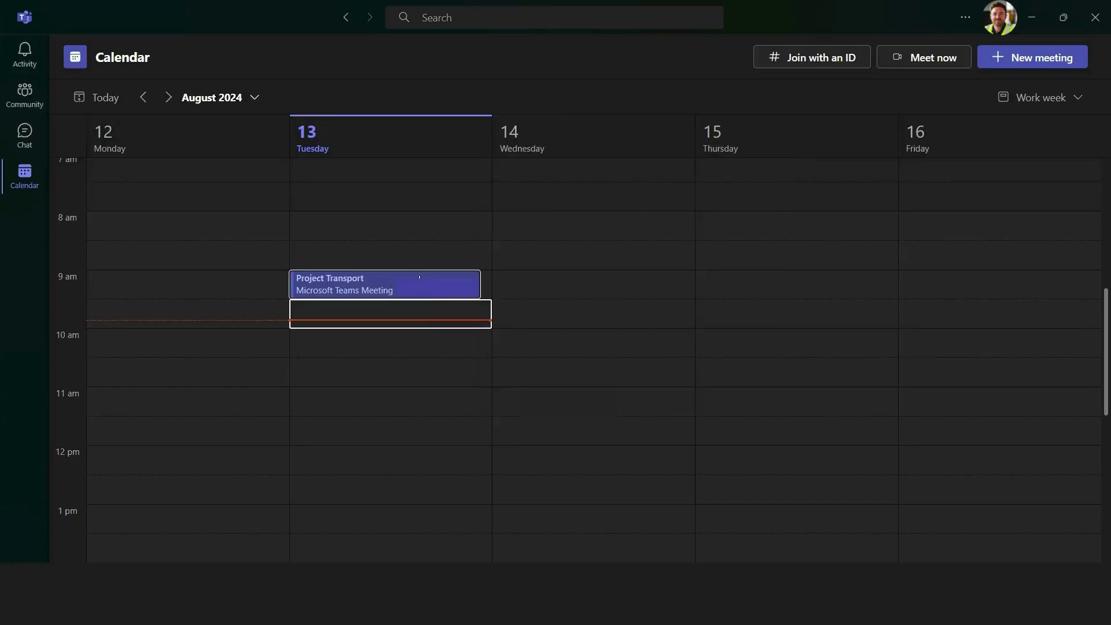
# Step: Open the Project Transport meeting's full details from the Teams calendar
pyautogui.doubleClick(420, 279)
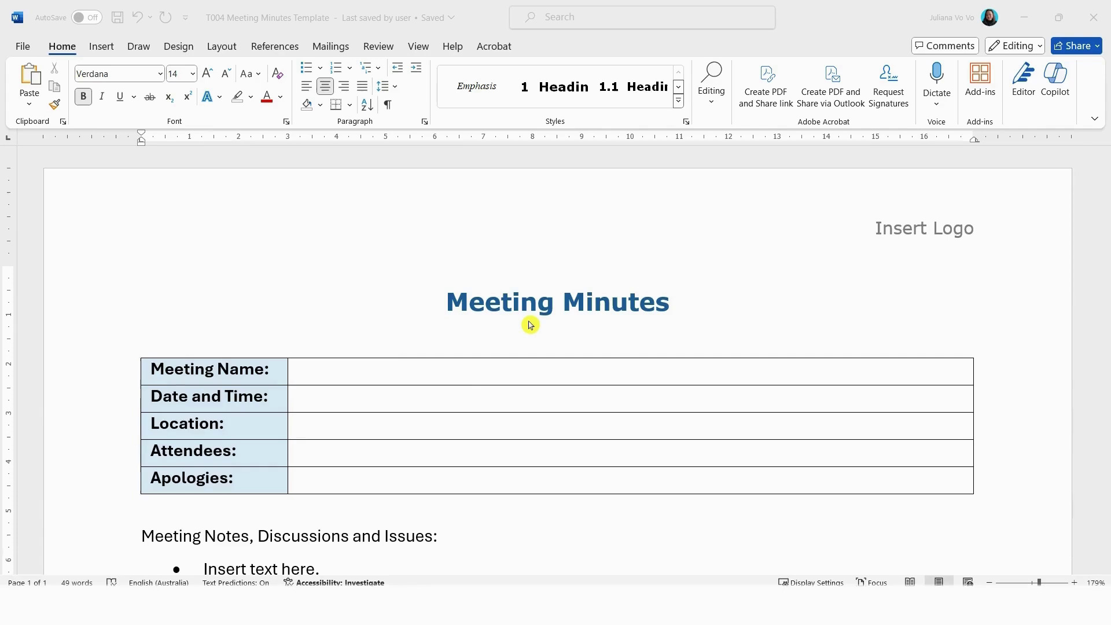
# Step: Paste the meeting name, date and time, and apologies into the minutes' details table
pyautogui.scroll(-7, 530, 324)
pyautogui.scroll(-3, 528, 324)
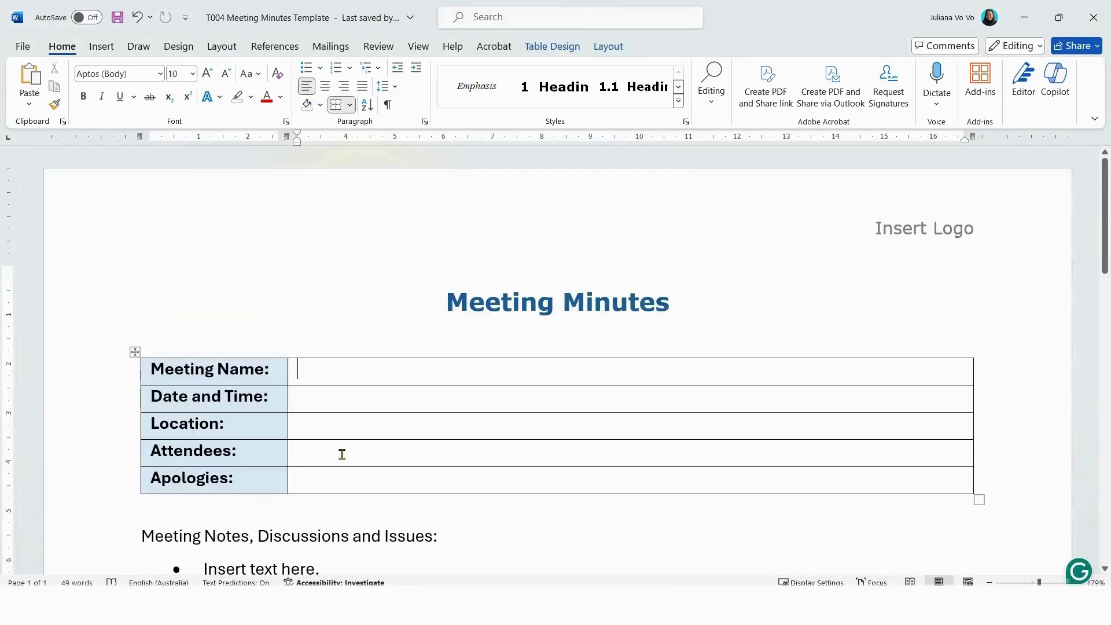
pyautogui.write('Project Transport')
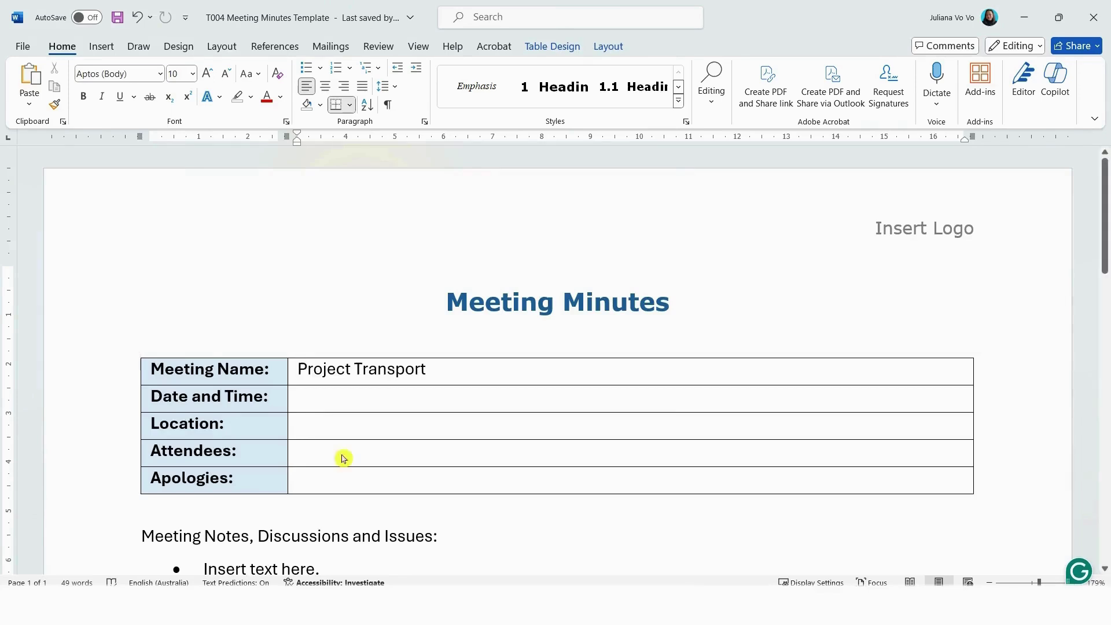
pyautogui.click(323, 402)
pyautogui.write('Monday 13 August 2024 | 9:00 AM to 9:30 AM')
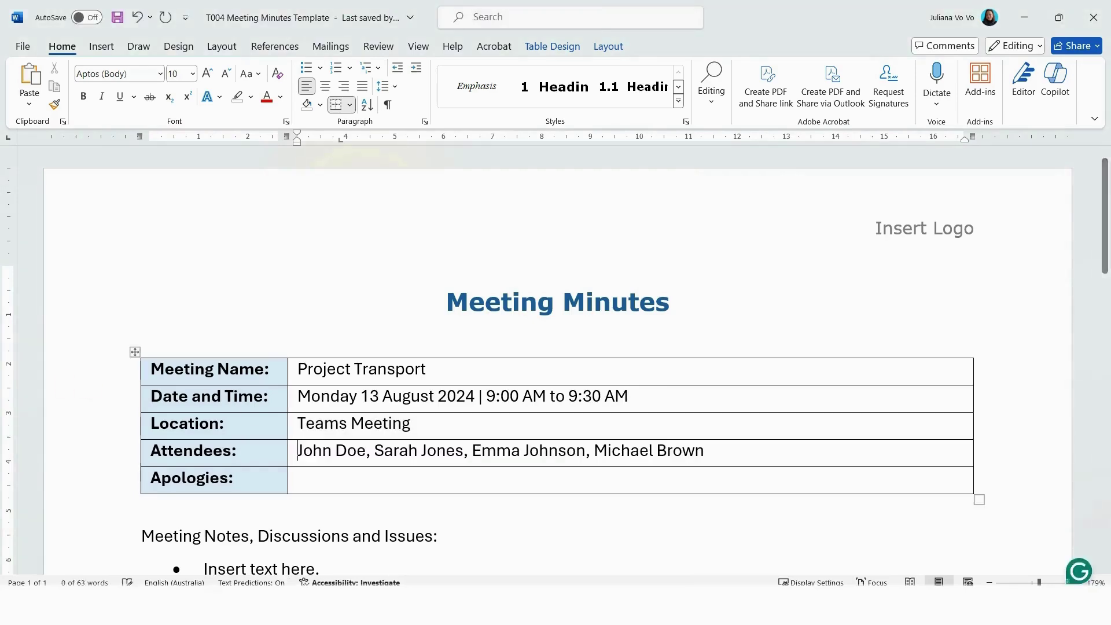
pyautogui.click(315, 479)
pyautogui.scroll(-5, 208, 371)
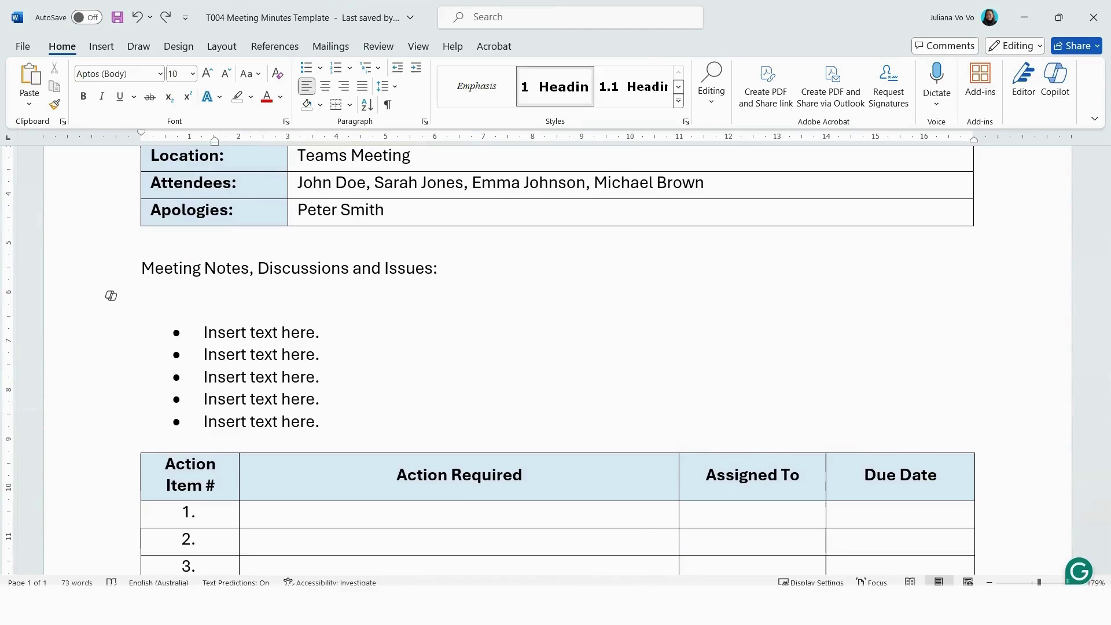
# Step: Paste the meeting transcript under the notes heading and bring up Copilot alongside
pyautogui.hotkey('ctrl', 'v')
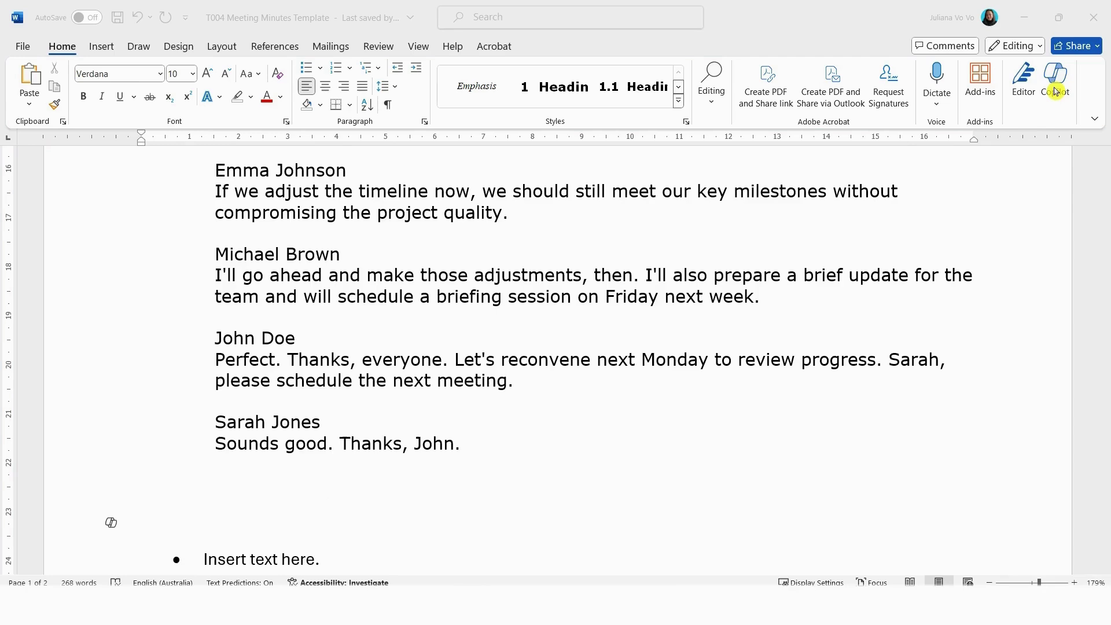
pyautogui.click(1056, 92)
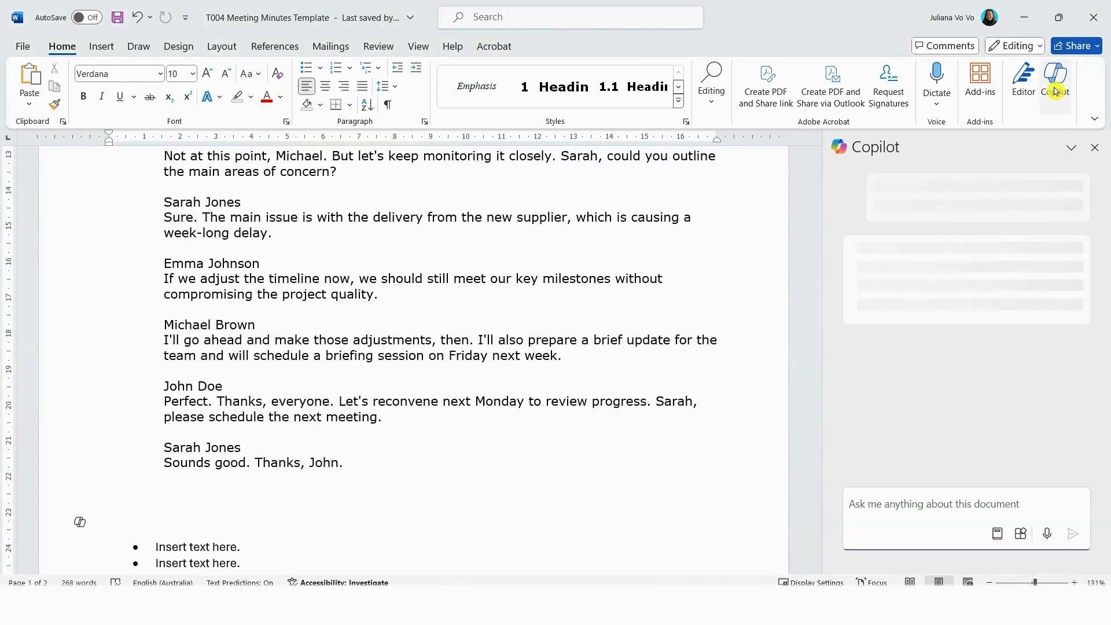
pyautogui.hotkey('ctrl', 'v')
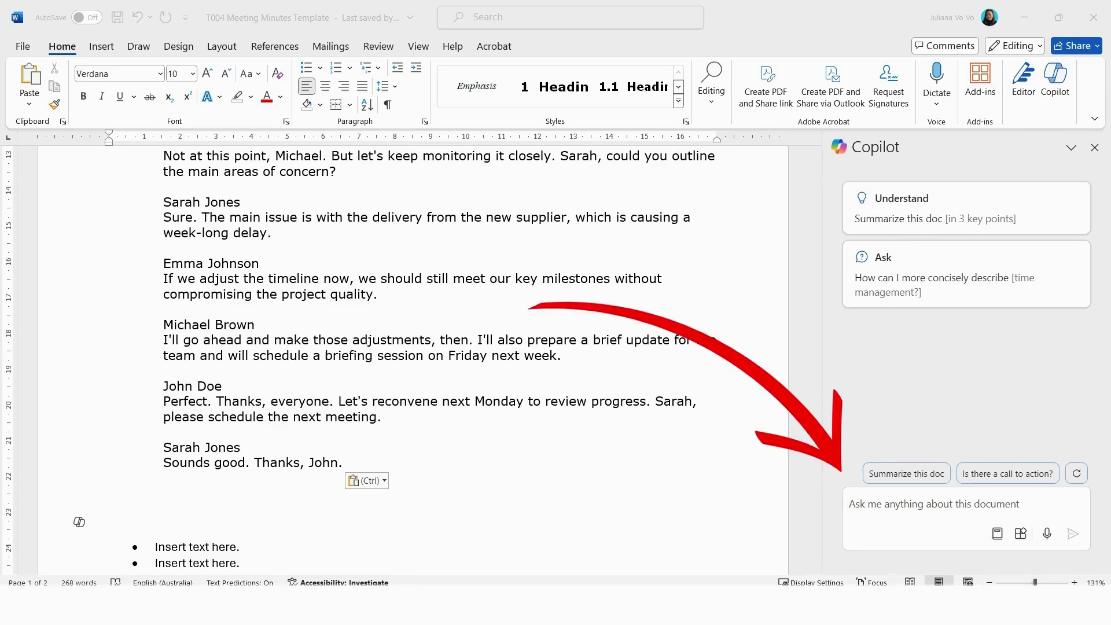
pyautogui.press('Escape')
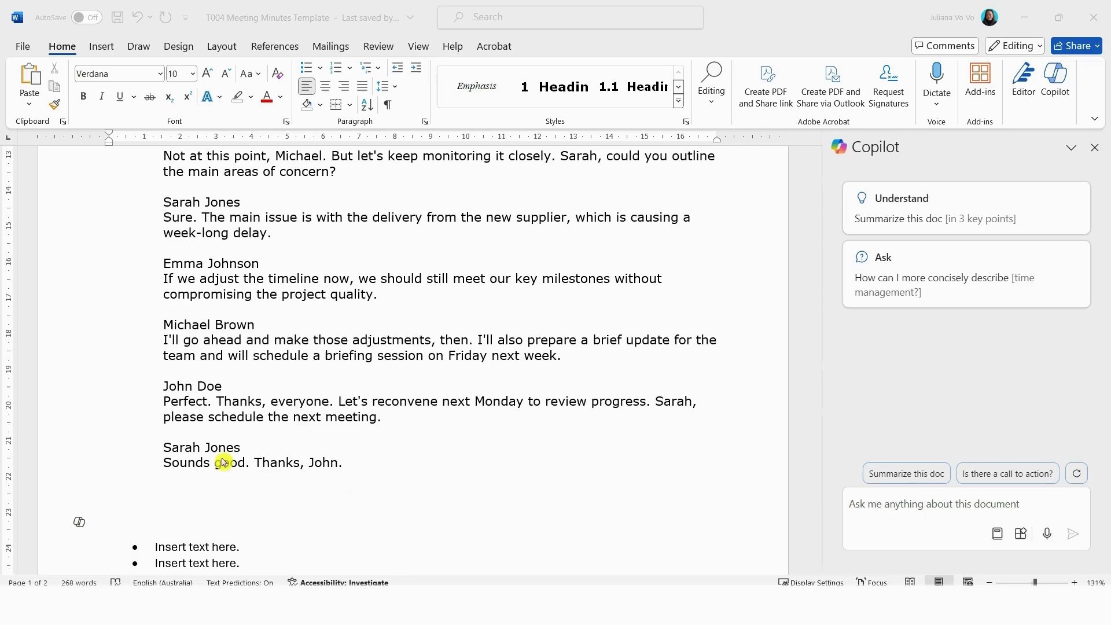
# Step: Ask Copilot to 'Summarise the discussion points by topic area' and read its response
pyautogui.click(884, 517)
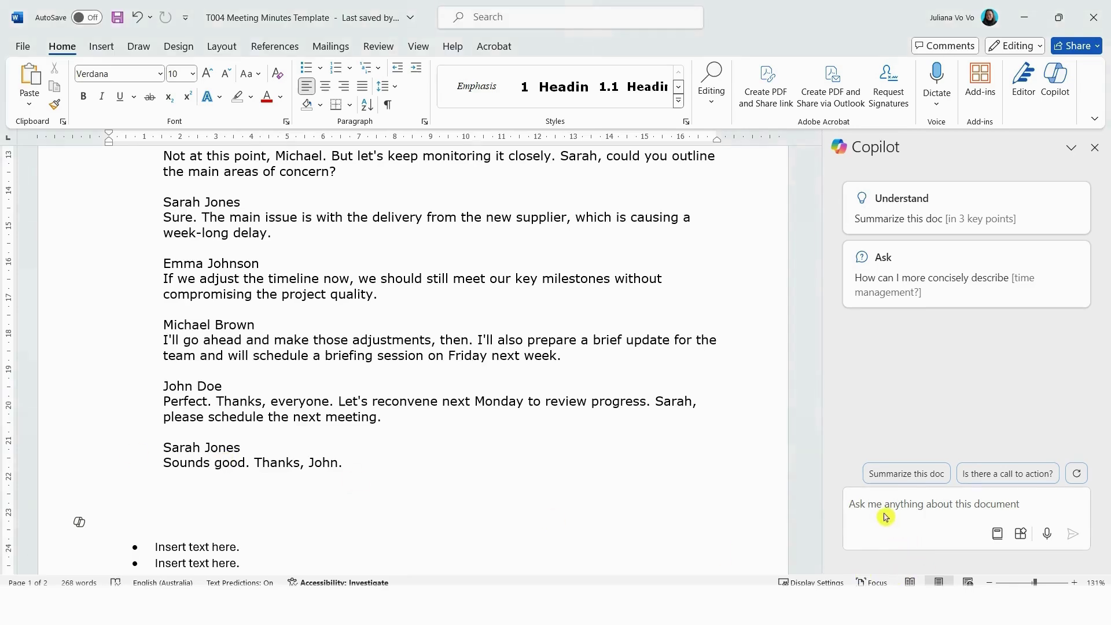
pyautogui.write('Summarise the discussion points by topic area')
pyautogui.click(1073, 534)
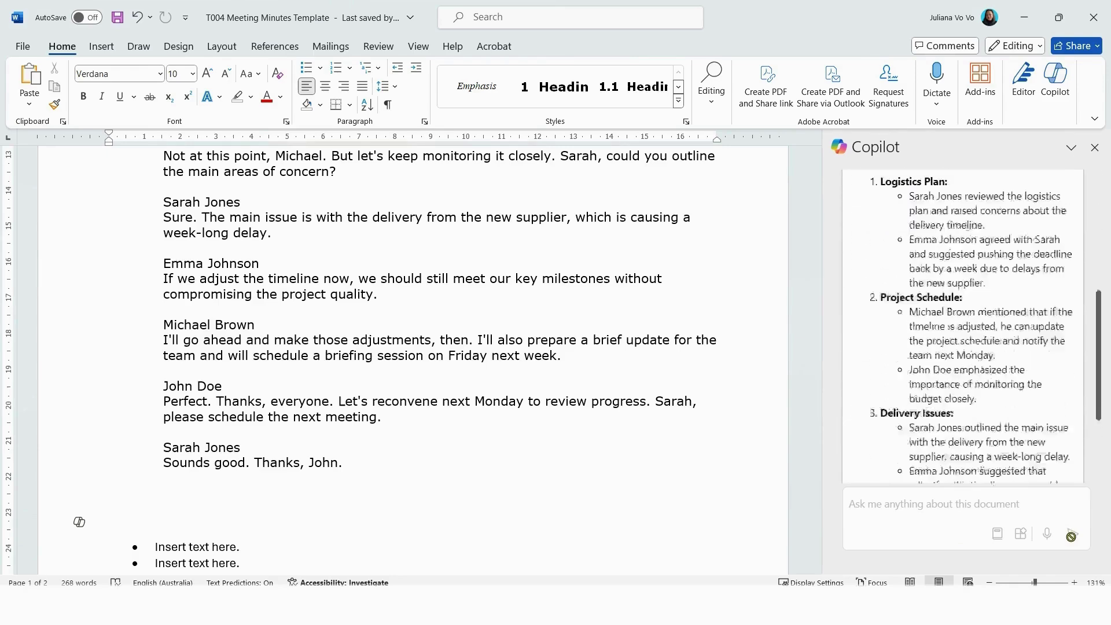
pyautogui.scroll(10, 972, 422)
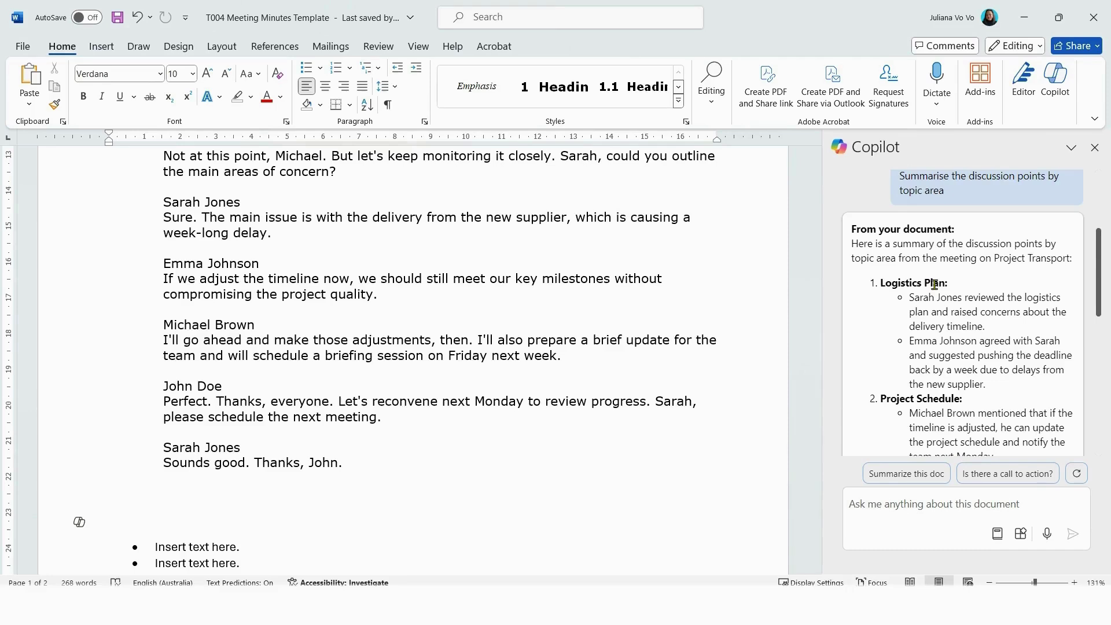
pyautogui.scroll(-10, 935, 285)
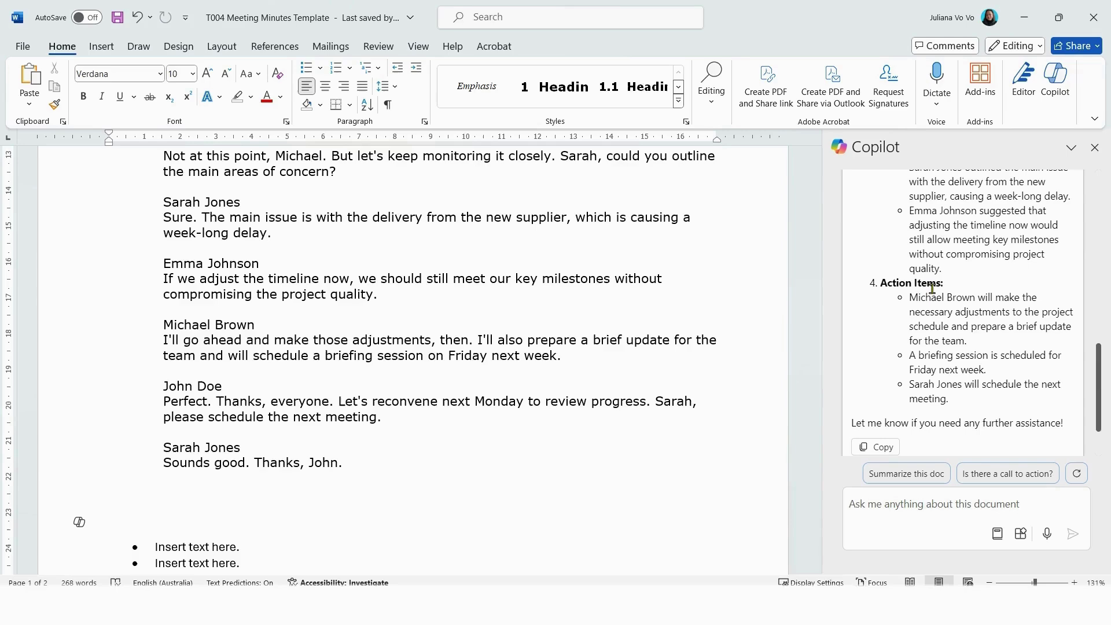
pyautogui.scroll(-2, 932, 287)
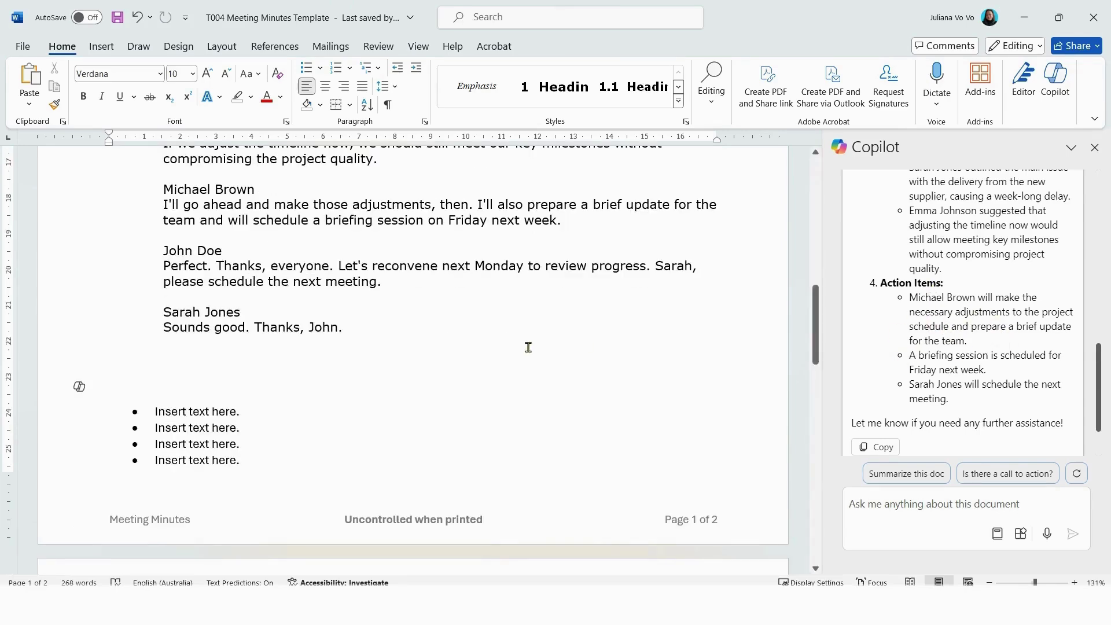
pyautogui.scroll(-5, 519, 341)
pyautogui.scroll(-1, 518, 339)
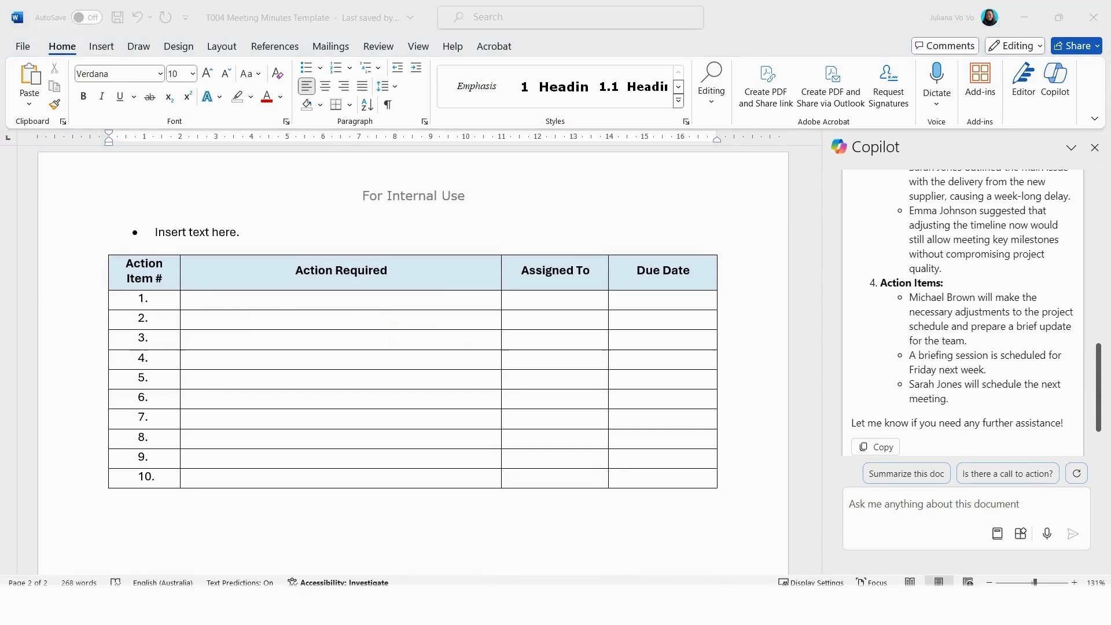
# Step: Ask Copilot to list the action items in a table
pyautogui.click(856, 504)
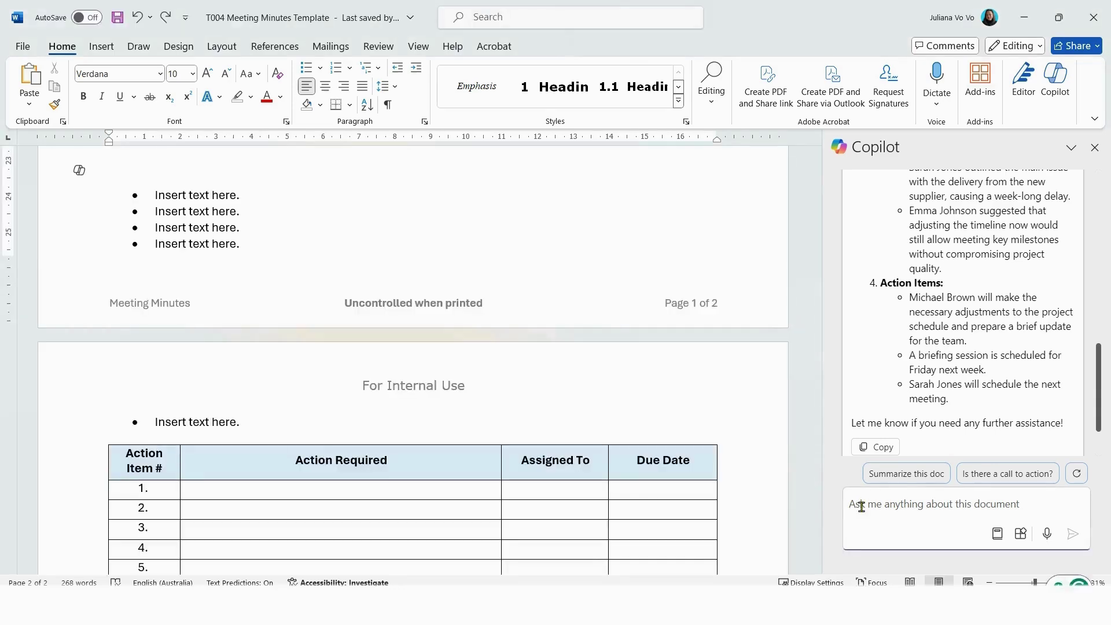
pyautogui.write('Summarise the action items in a table format. List the actions, assigned person and due date.')
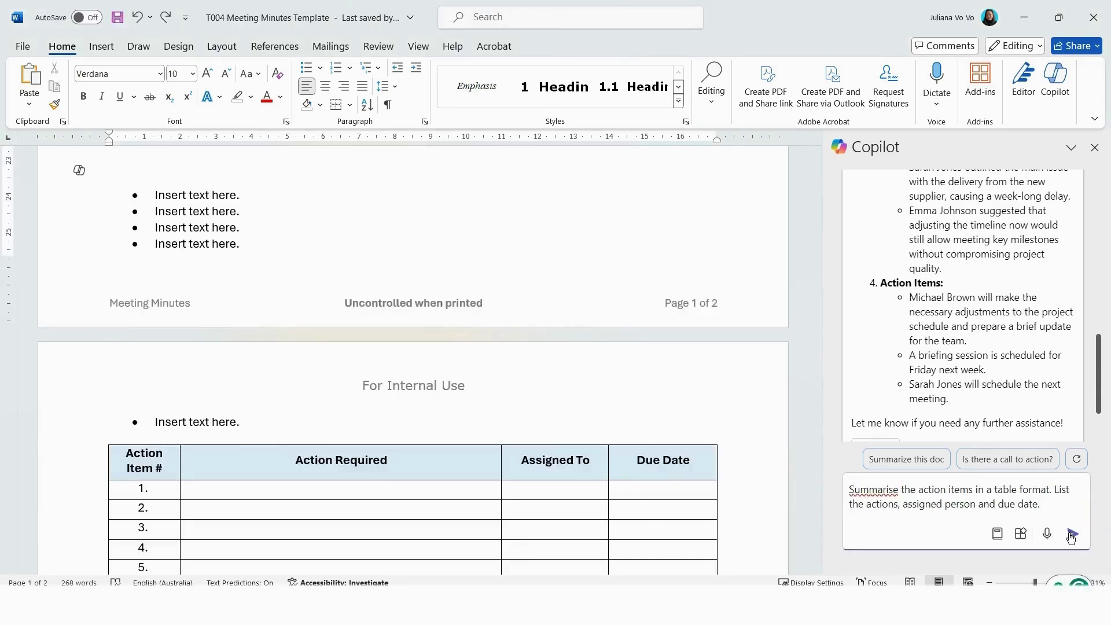
pyautogui.click(1072, 533)
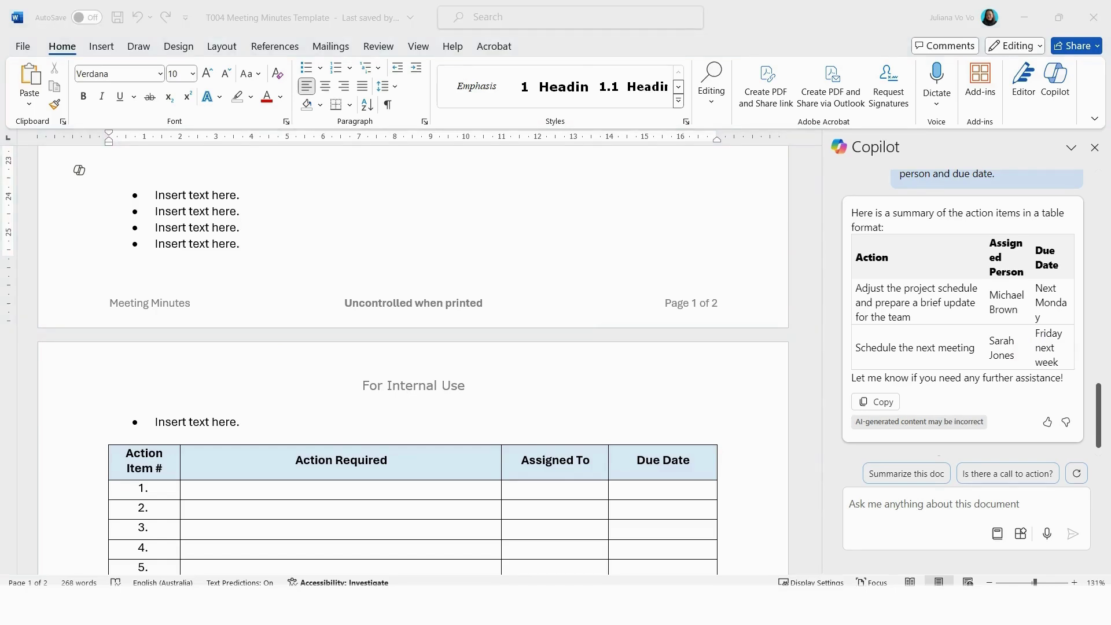
# Step: Give Copilot the meeting date and dd/mm/yyyy format to get specific due dates
pyautogui.click(881, 531)
pyautogui.write('The meeting was held on the 13 th of August 24, summarise the action items and include the specific date as dd/mm/yyyy')
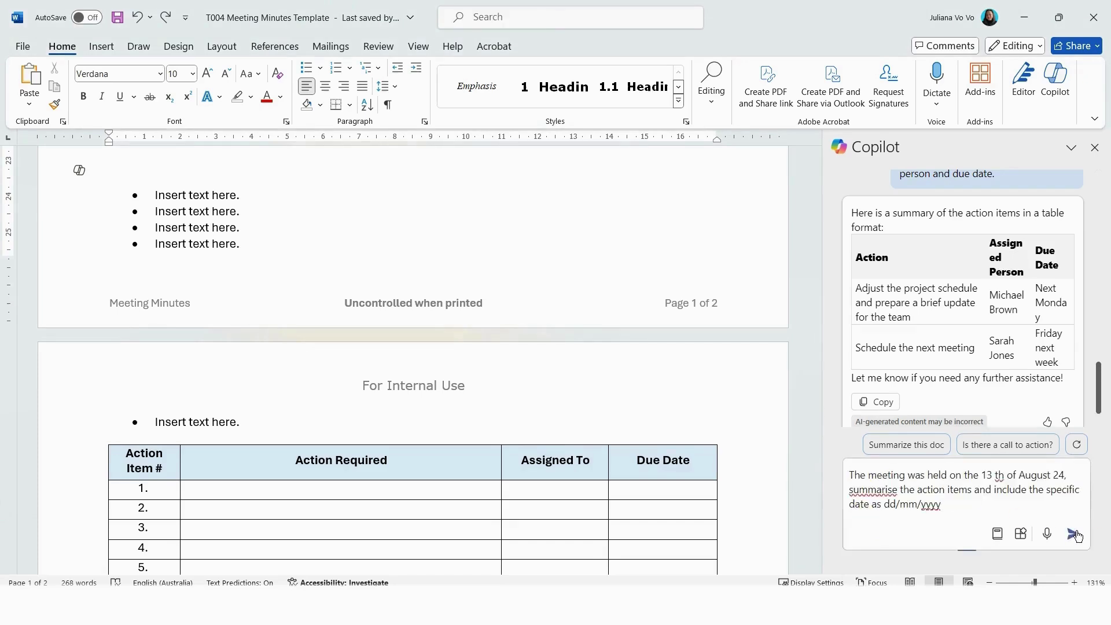
pyautogui.click(1076, 536)
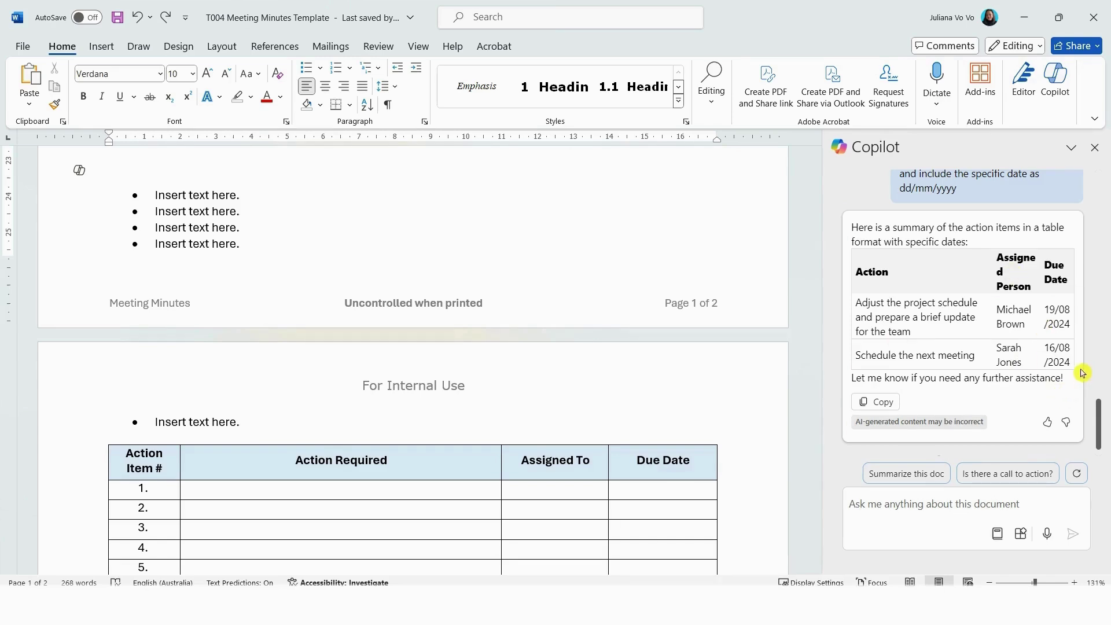
# Step: Fill the action table's first two rows with Copilot's dated actions and delete empty rows 3–10
pyautogui.click(632, 441)
pyautogui.moveTo(855, 302); pyautogui.dragTo(866, 302)
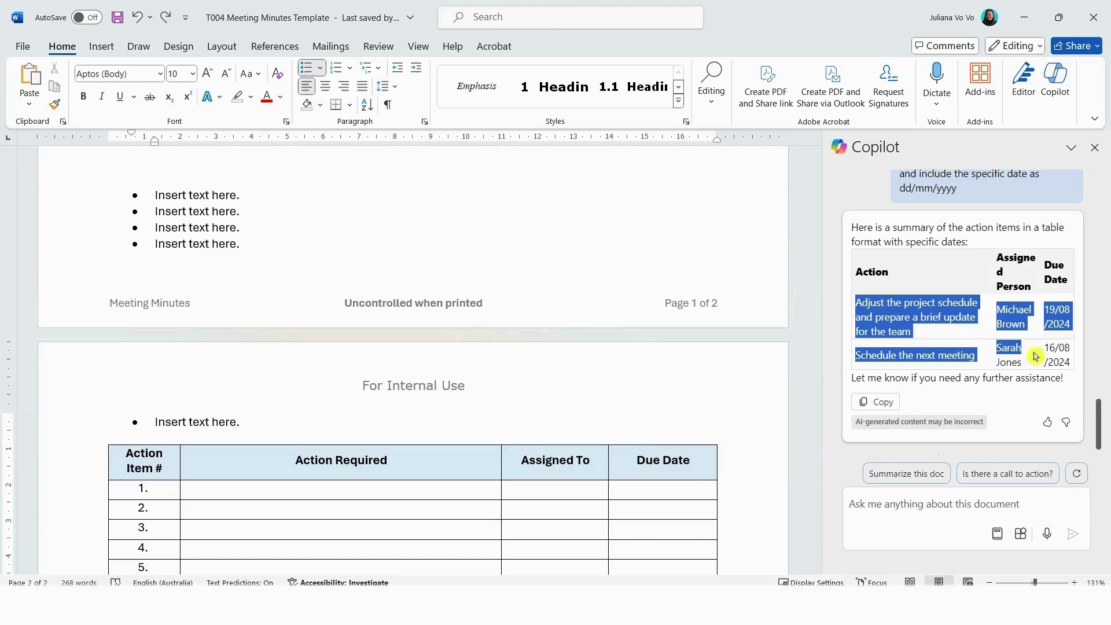
pyautogui.moveTo(1036, 356); pyautogui.dragTo(1072, 368)
pyautogui.hotkey('ctrl', 'c')
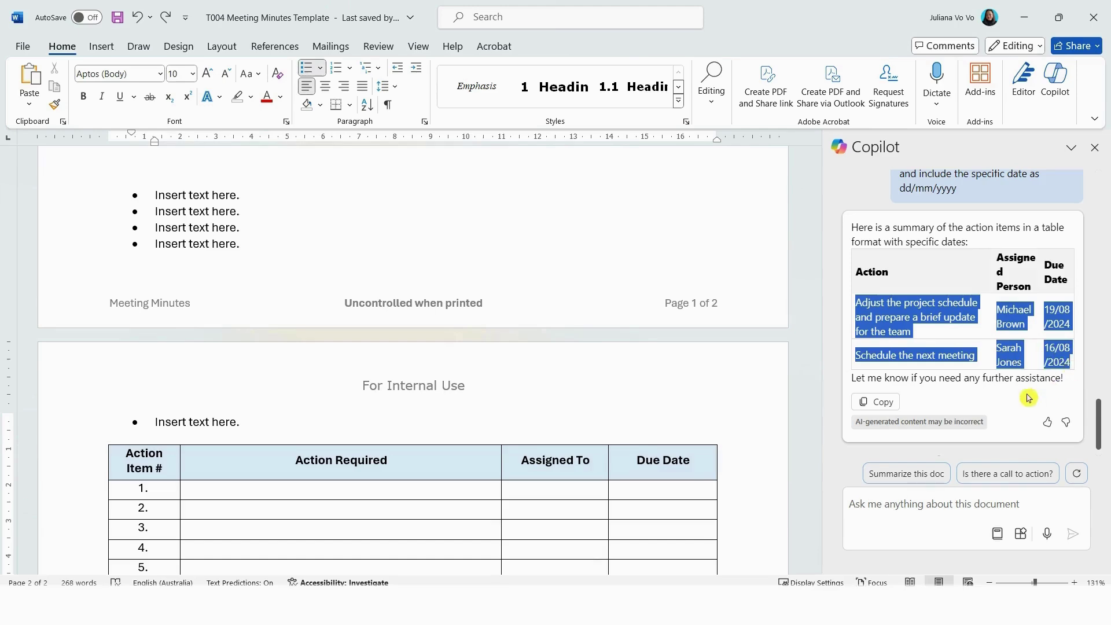
pyautogui.scroll(-3, 243, 397)
pyautogui.moveTo(243, 397); pyautogui.dragTo(623, 408)
pyautogui.hotkey('ctrl', 'v')
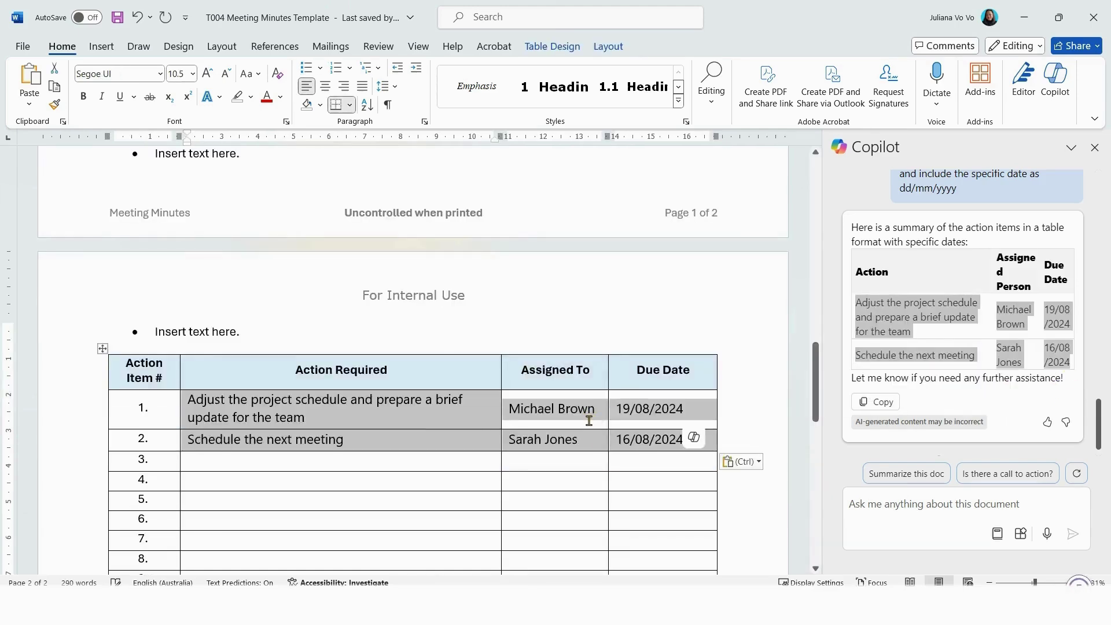
pyautogui.scroll(-4, 413, 427)
pyautogui.moveTo(645, 462); pyautogui.dragTo(261, 335)
pyautogui.press('BackSpace')
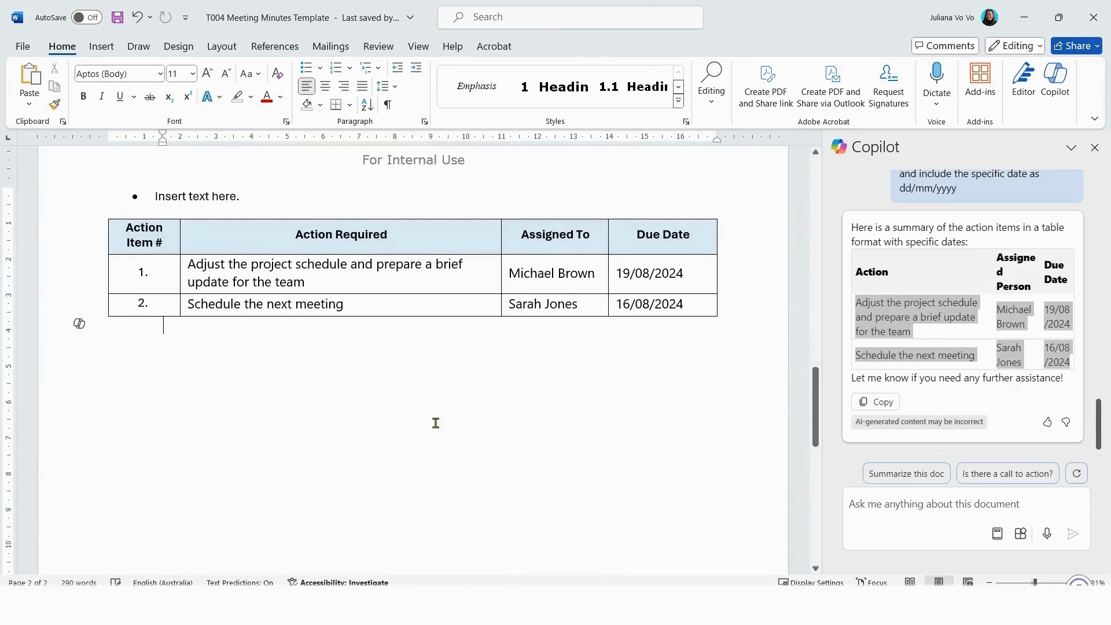
# Step: Replace the placeholder bullets with Copilot's summarised discussion points
pyautogui.scroll(3, 990, 399)
pyautogui.scroll(6, 990, 398)
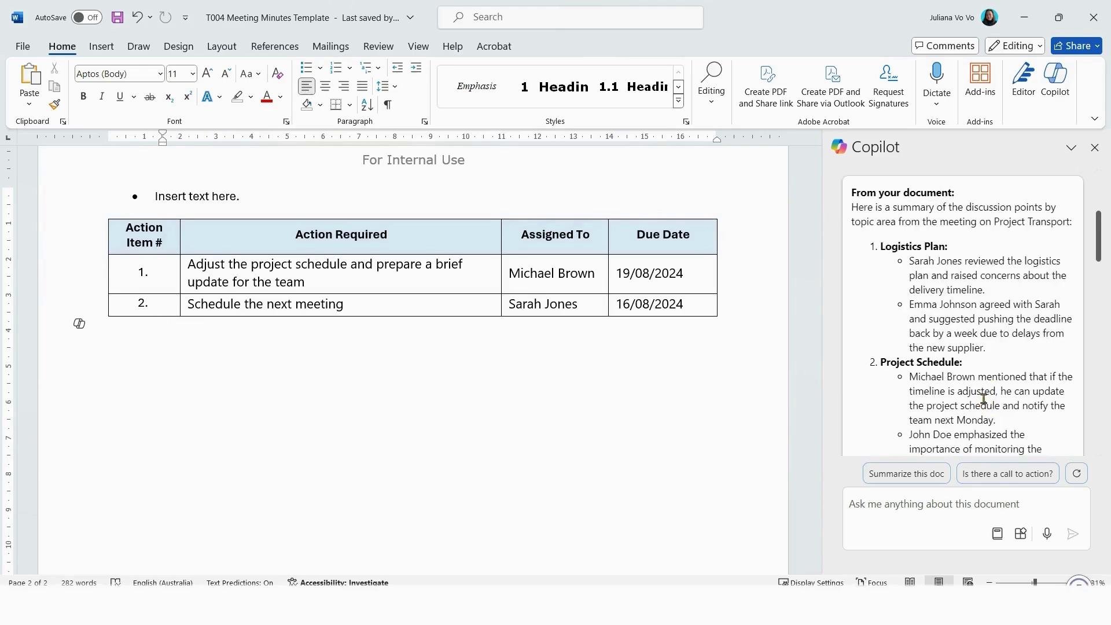
pyautogui.moveTo(881, 243); pyautogui.dragTo(994, 305)
pyautogui.scroll(-4, 996, 292)
pyautogui.scroll(15, 301, 390)
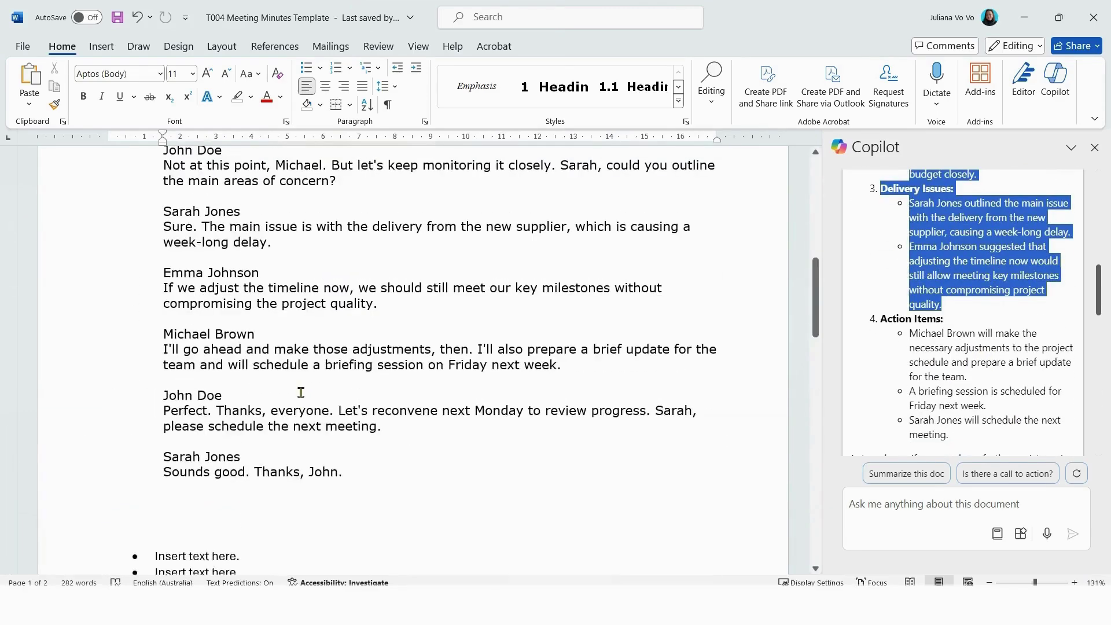
pyautogui.scroll(-5, 156, 372)
pyautogui.click(155, 375)
pyautogui.scroll(-2, 233, 393)
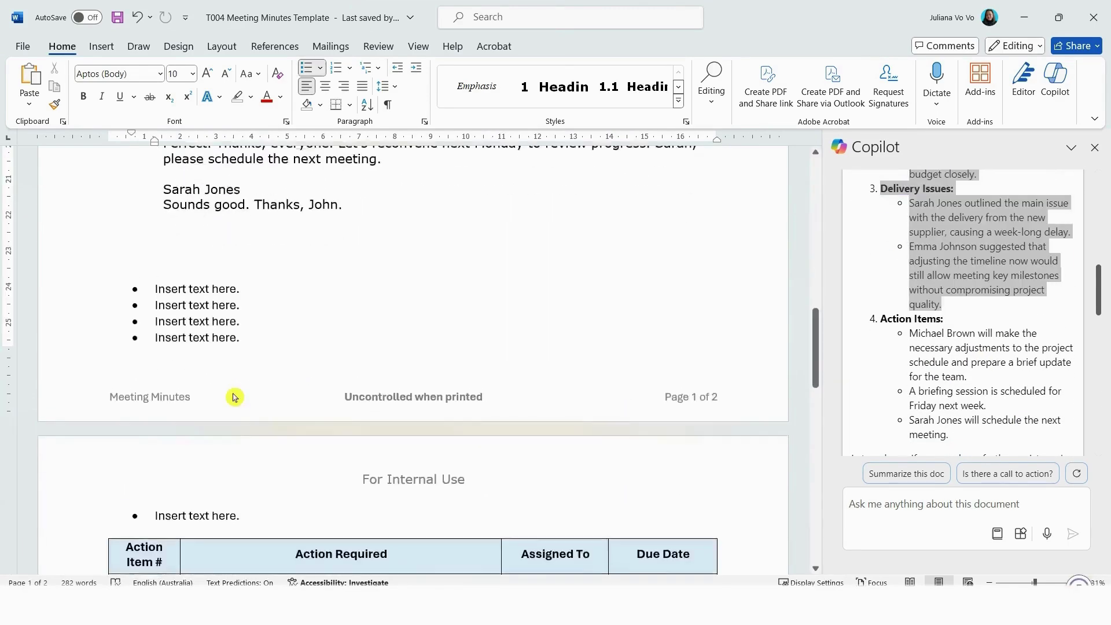
pyautogui.hotkey('ctrl', 'v')
pyautogui.keyDown('shift'); pyautogui.click(250, 514); pyautogui.keyUp('shift')
pyautogui.press('BackSpace')
# Step: Delete the pasted transcript and blank lines, then select the discussion-point list for restyling
pyautogui.scroll(7, 406, 485)
pyautogui.click(327, 424)
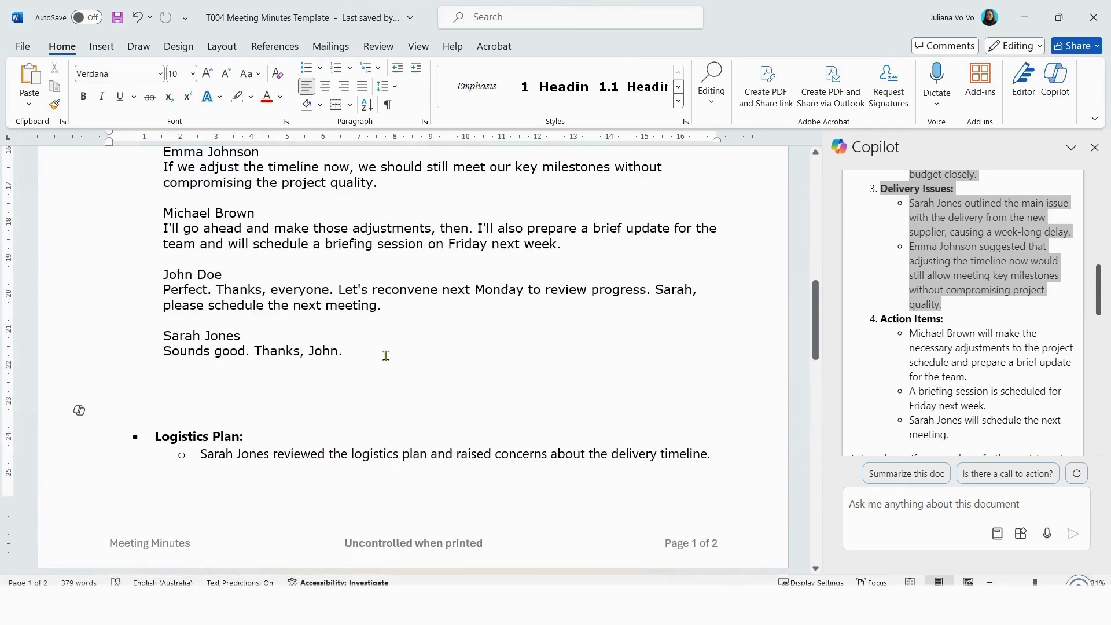
pyautogui.moveTo(386, 356); pyautogui.dragTo(163, 295)
pyautogui.scroll(9, 176, 317)
pyautogui.scroll(1, 177, 317)
pyautogui.press('Delete')
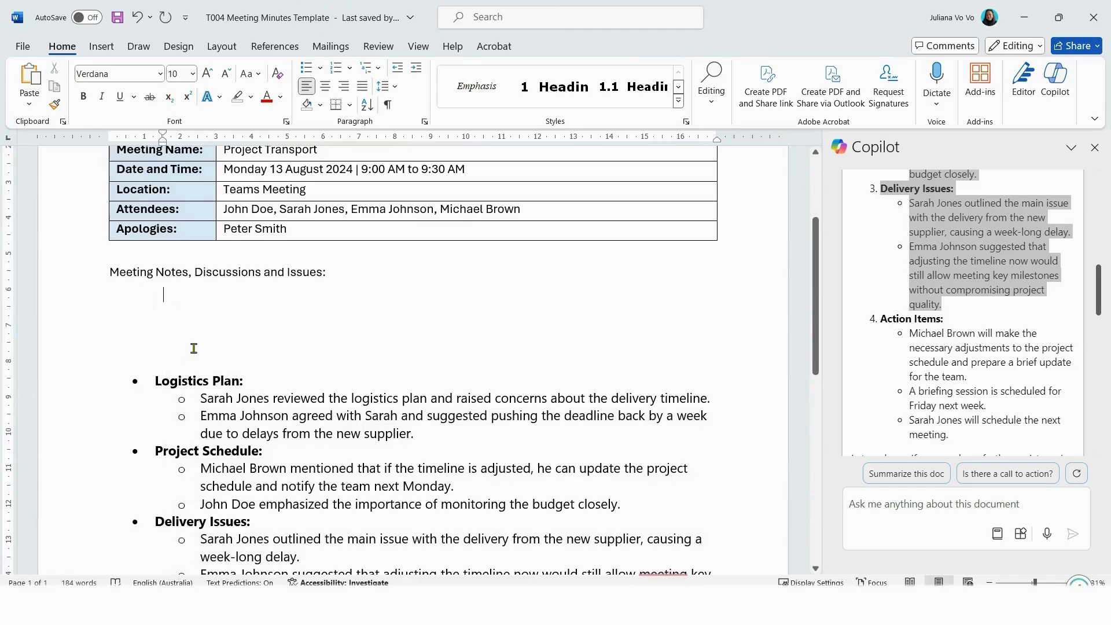
pyautogui.press('Delete')
pyautogui.press('Delete')
pyautogui.press('Delete')
pyautogui.press('Delete')
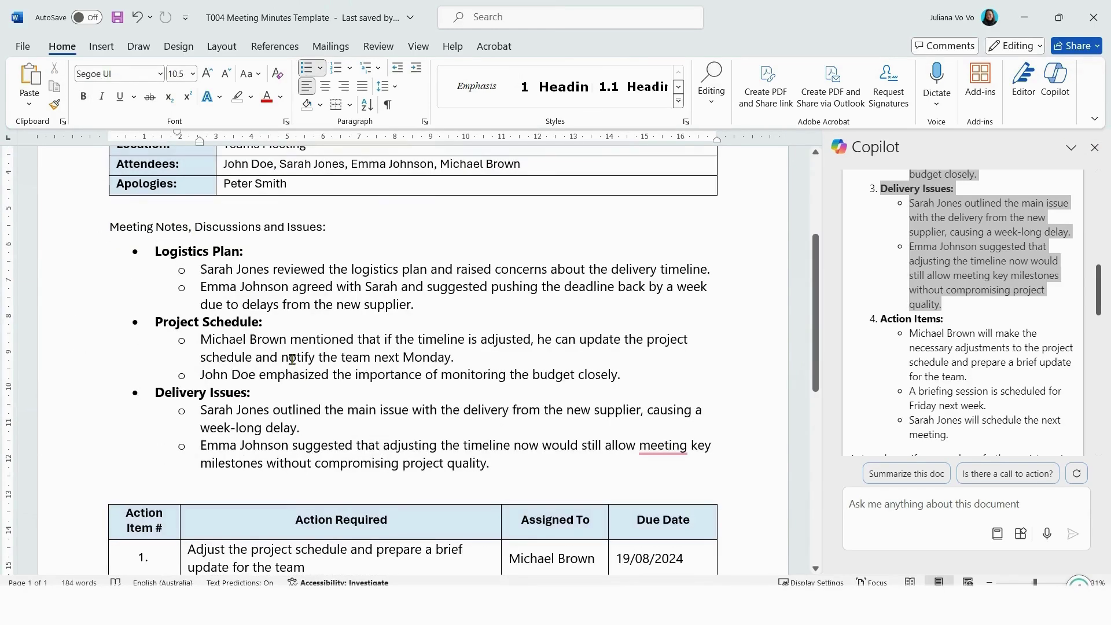
pyautogui.moveTo(495, 480); pyautogui.dragTo(66, 258)
pyautogui.click(160, 74)
# Step: Apply the Aptos font to the discussion-point bullet list
pyautogui.click(135, 138)
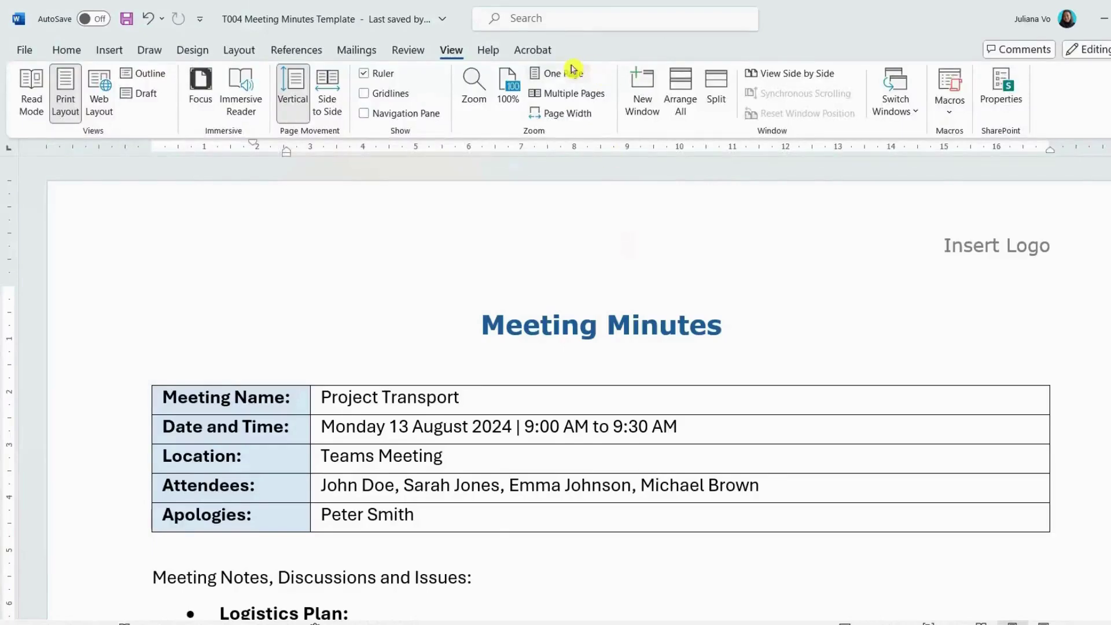
# Step: Switch the view to One Page, then Page Width, and scroll through the completed minutes
pyautogui.click(558, 74)
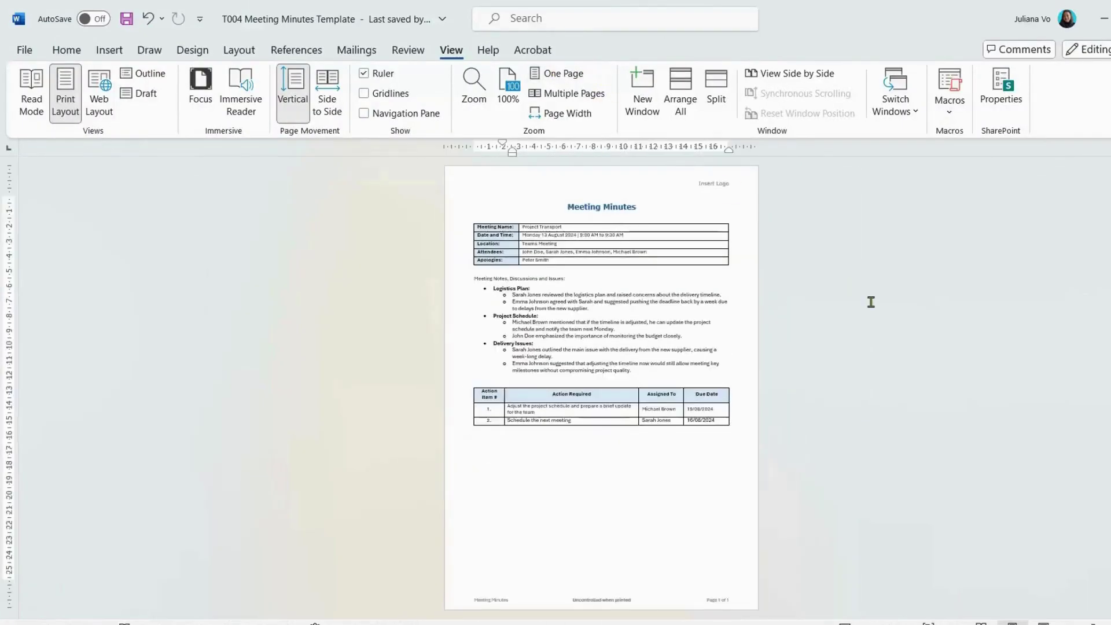
pyautogui.click(570, 113)
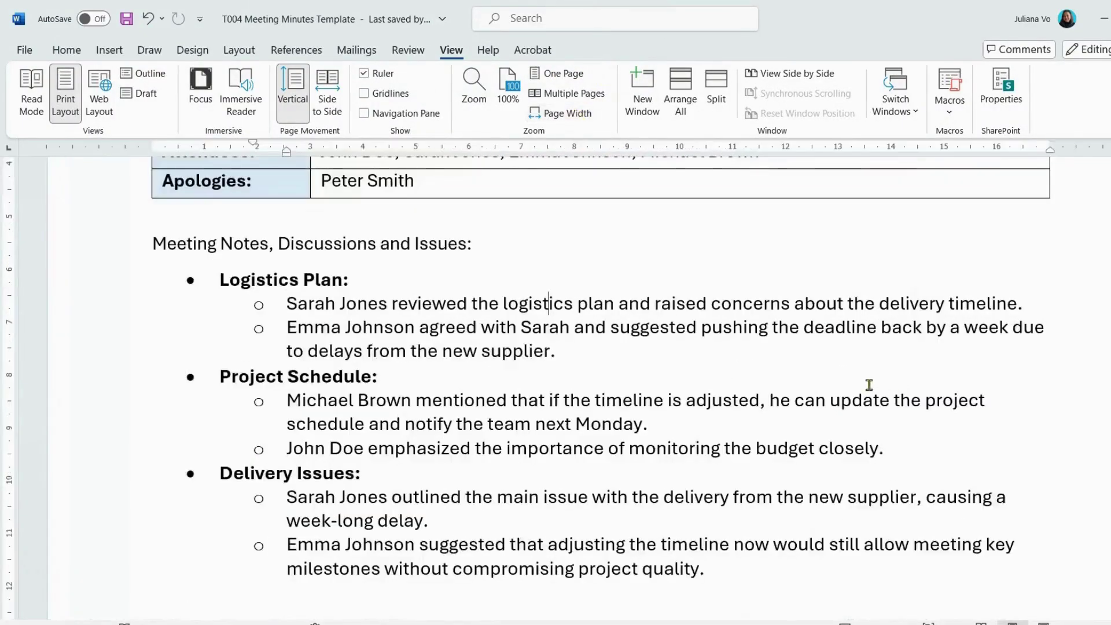
pyautogui.scroll(2, 870, 385)
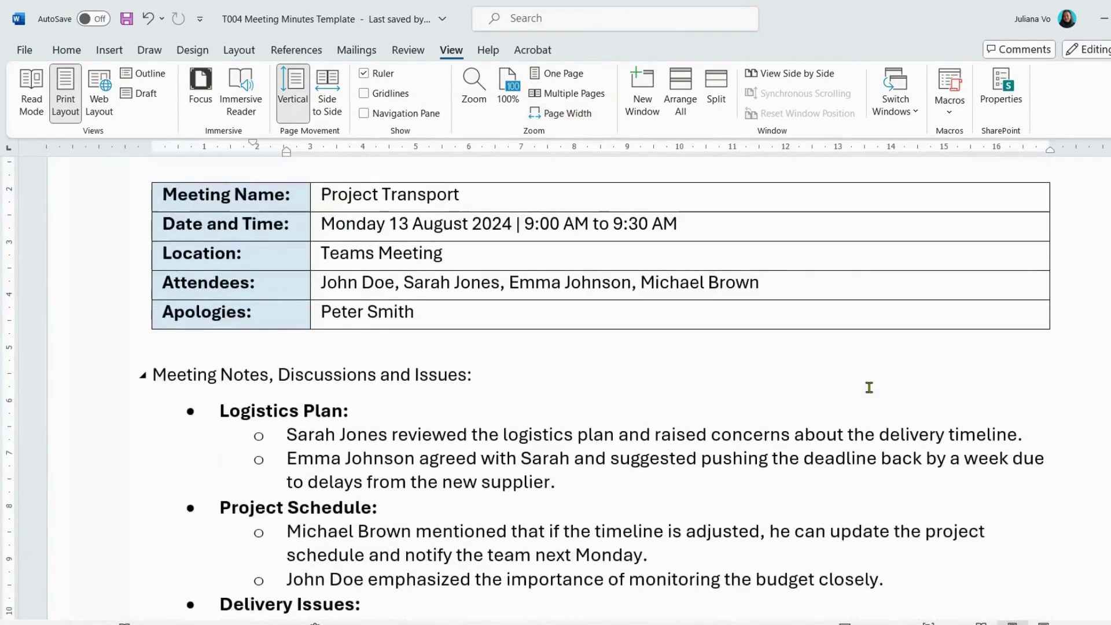
pyautogui.scroll(-4, 870, 387)
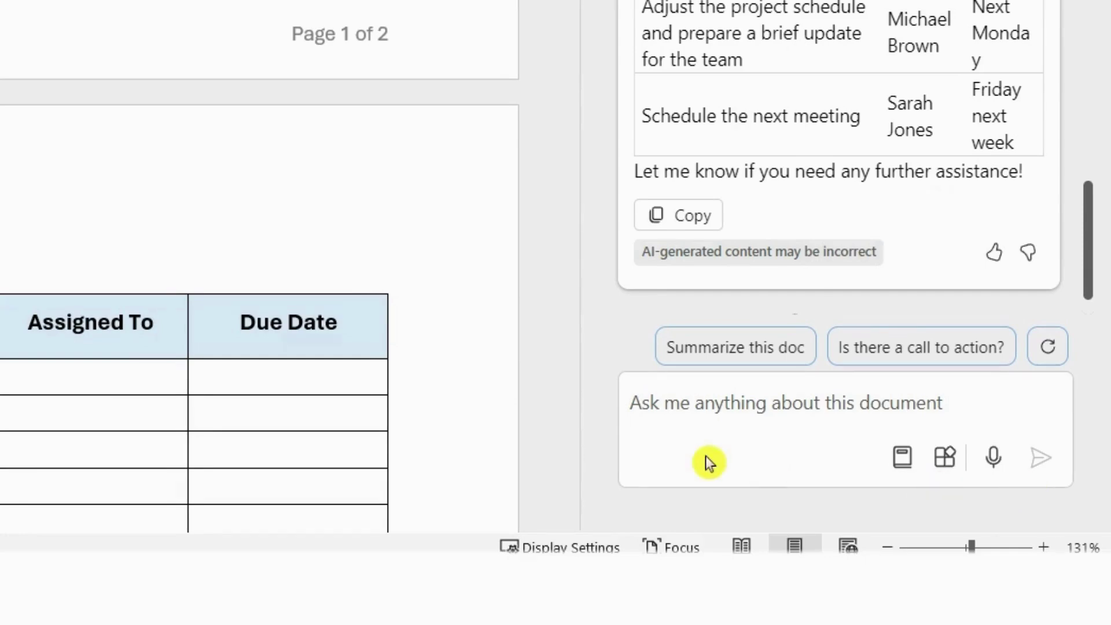
# Step: Paste a Copilot prompt giving the 13 August 24 meeting date and requesting dd/mm/yyyy due dates
pyautogui.click(689, 450)
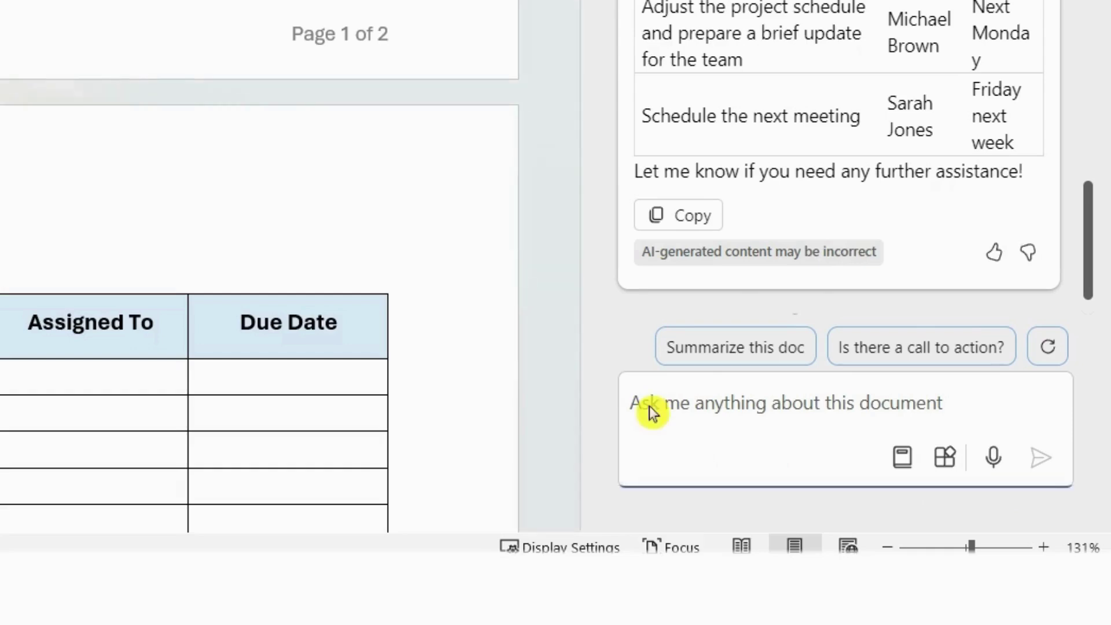
pyautogui.write('The meeting was held on the 13 th of August 24, summarise the action items and include the specific date as dd/mm/yyyy')
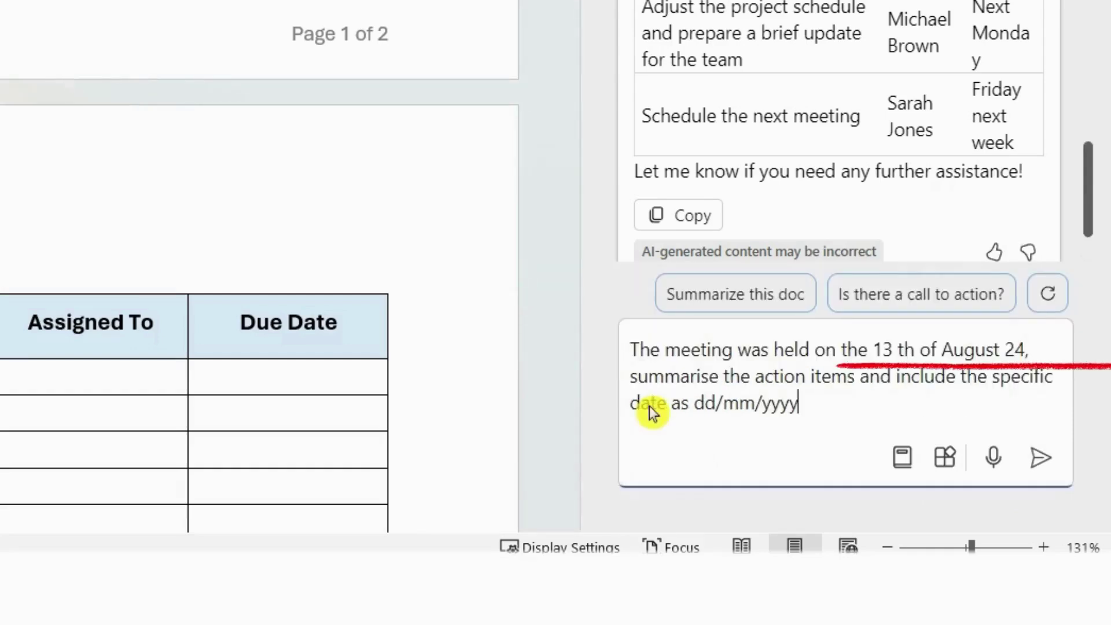